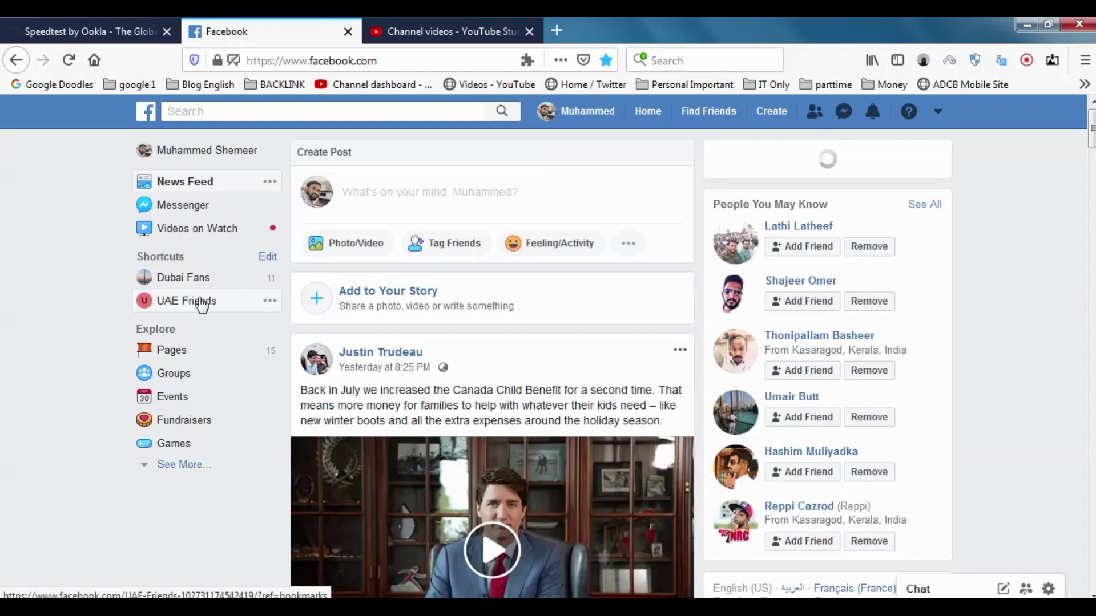
Open the UAE Friends page through Manage Pages and skip adding a profile picture
left_click(202, 303)
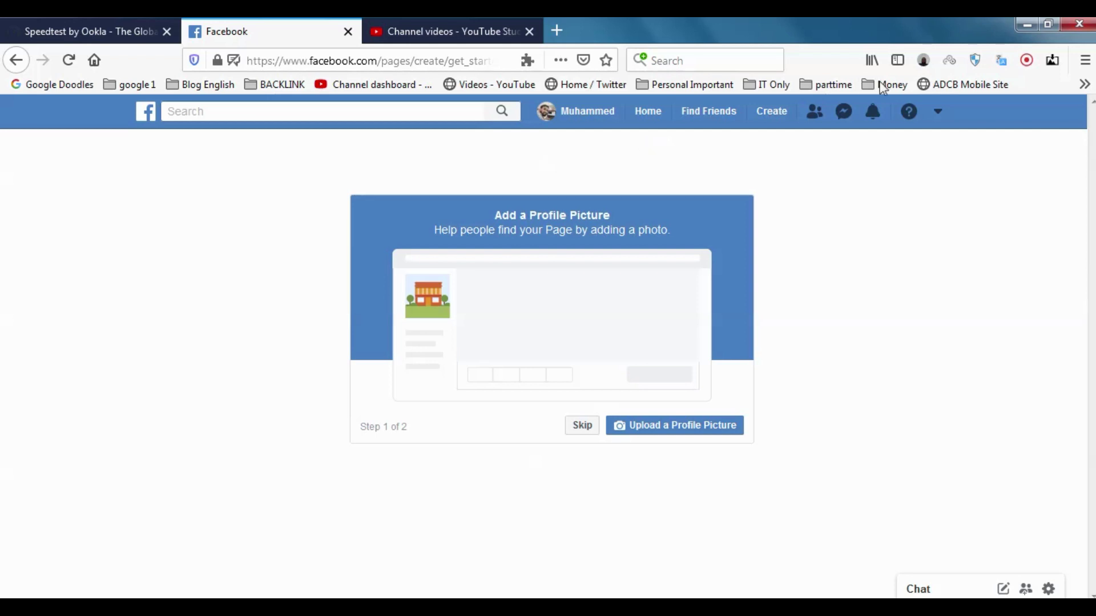
left_click(938, 112)
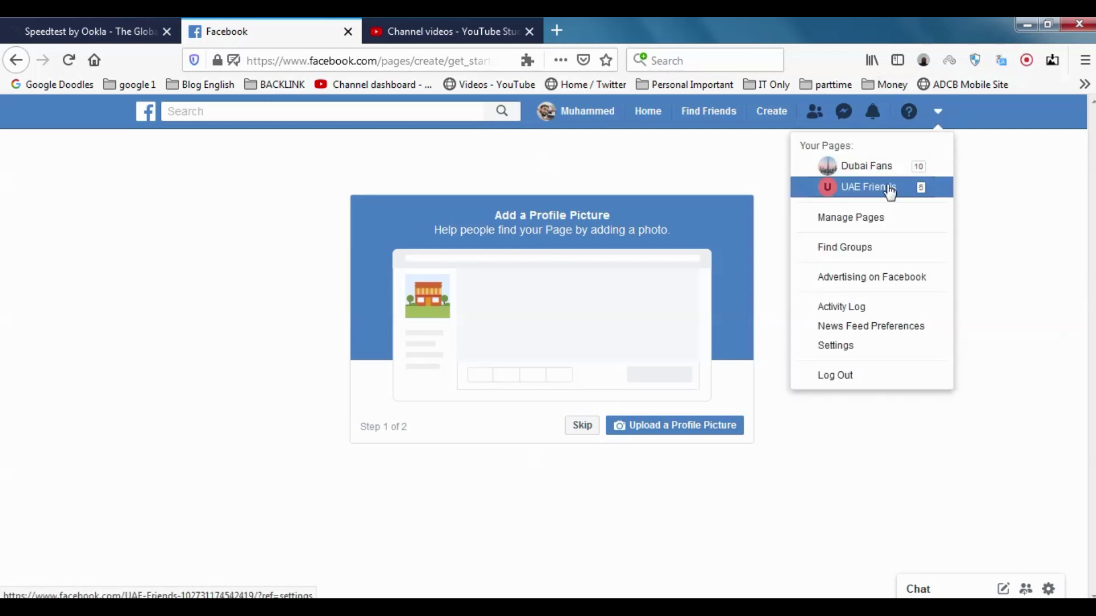
left_click(887, 221)
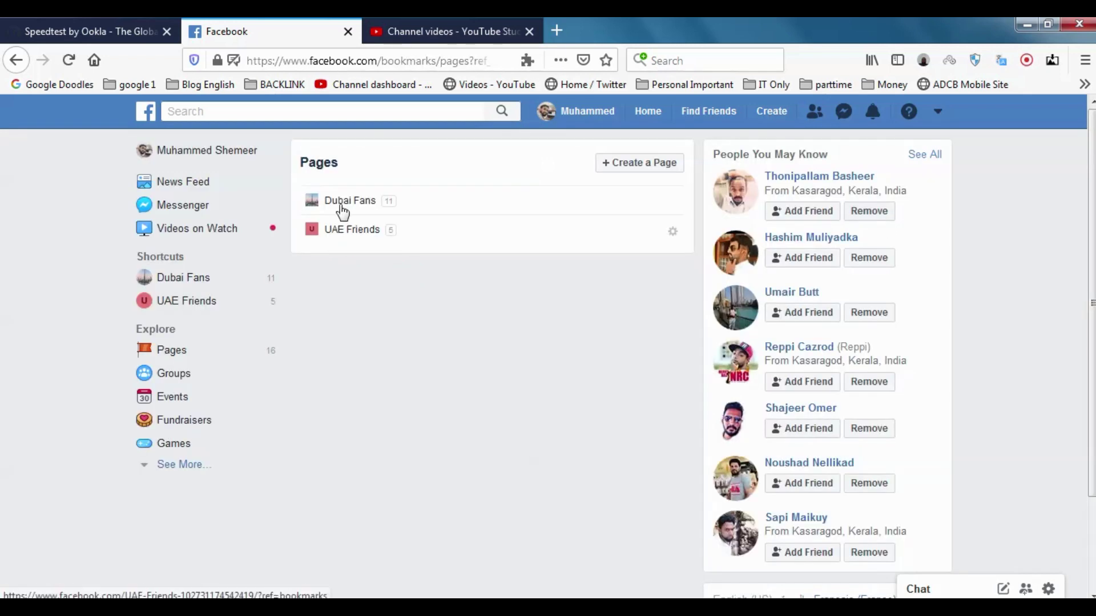
mouse_move(676, 241)
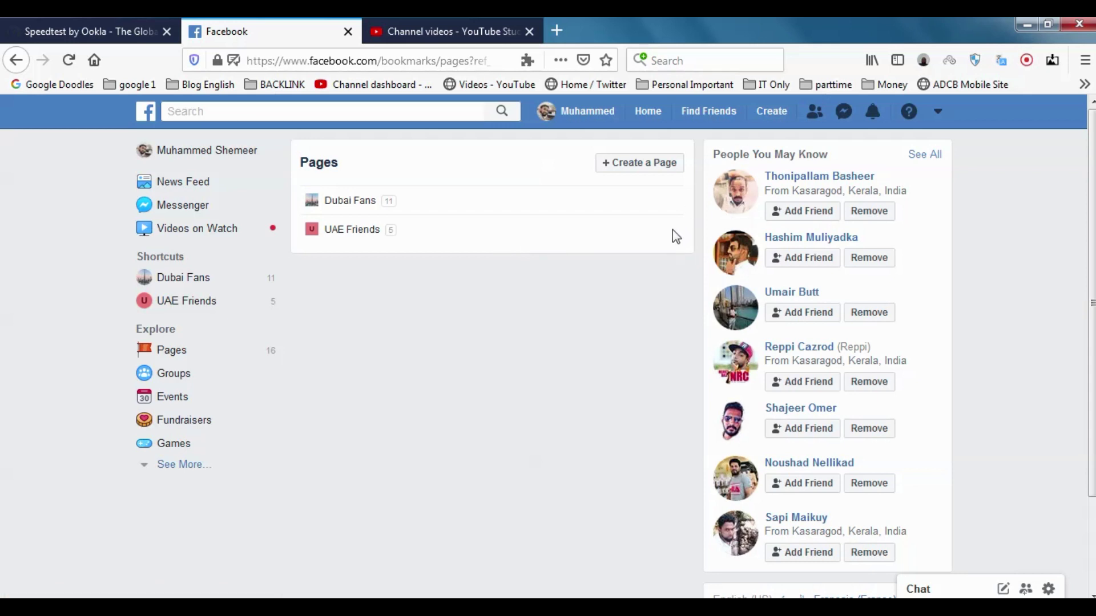
left_click(331, 234)
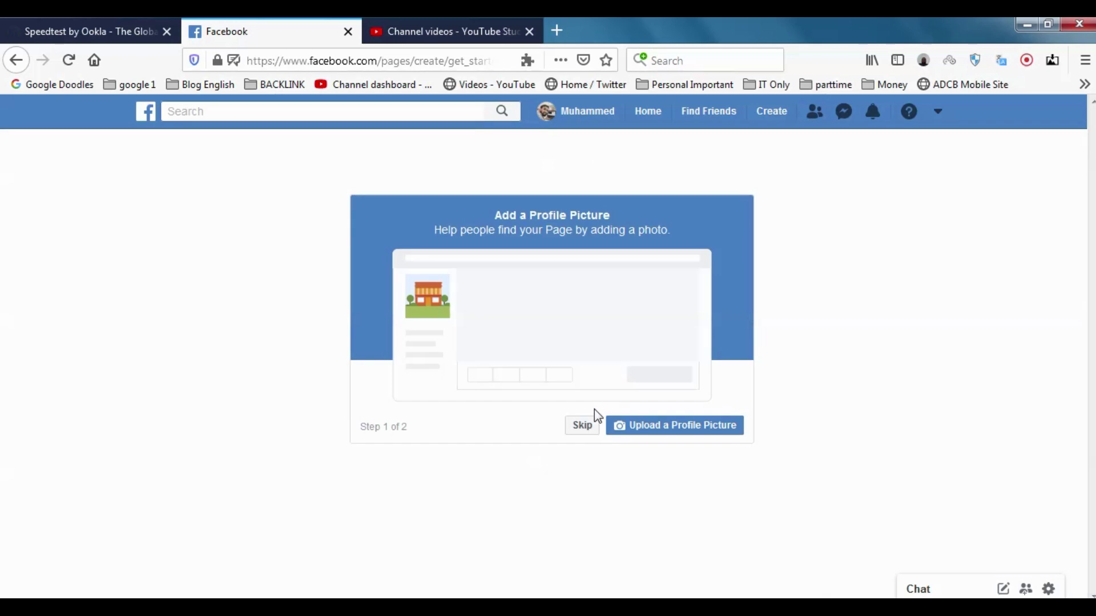
left_click(583, 433)
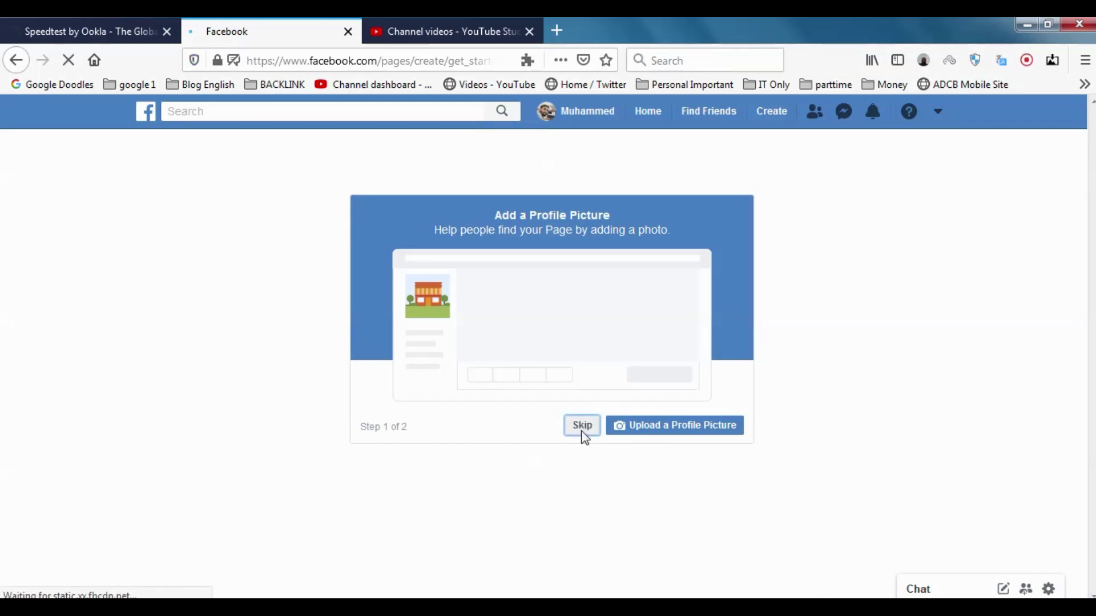
Skip the cover photo step, then open and close the page's More sections list
left_click(584, 438)
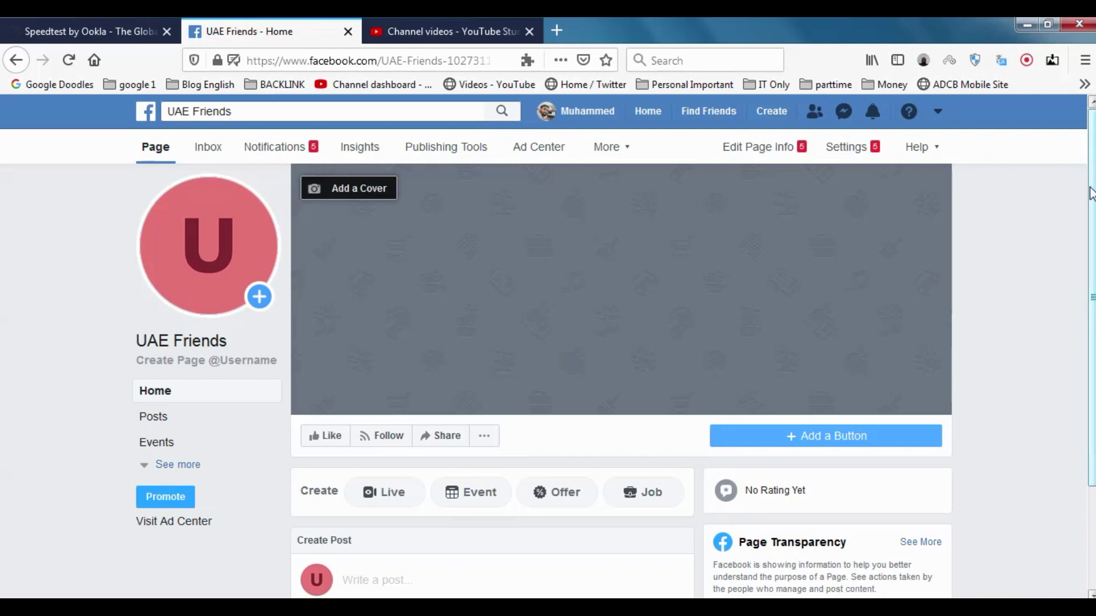
mouse_move(1091, 190)
left_mouse_down()
mouse_move(1092, 285)
mouse_move(1091, 193)
left_mouse_up()
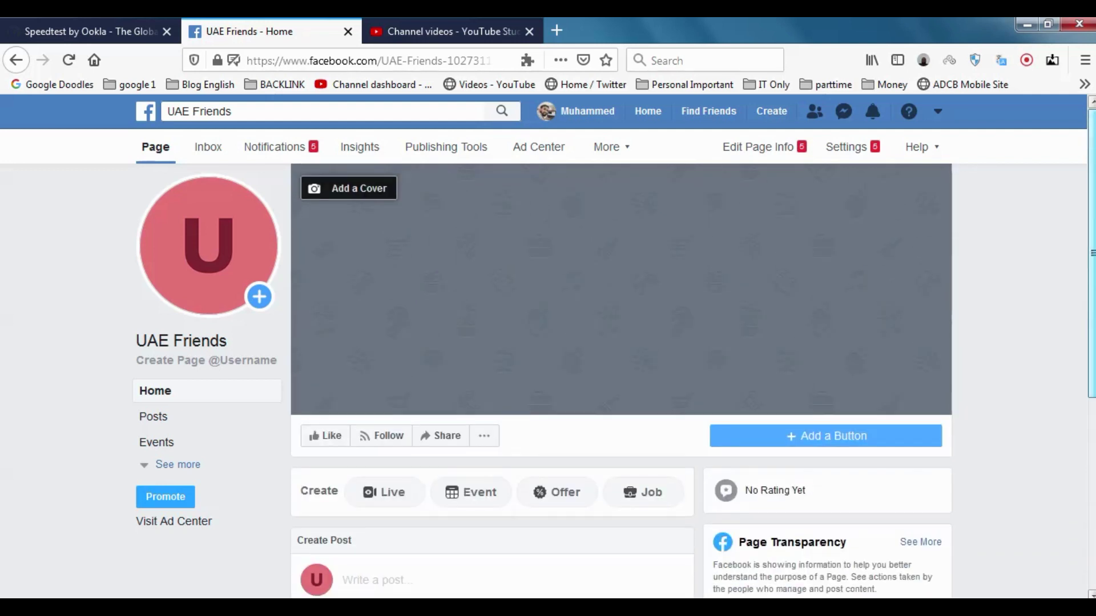
left_click(632, 161)
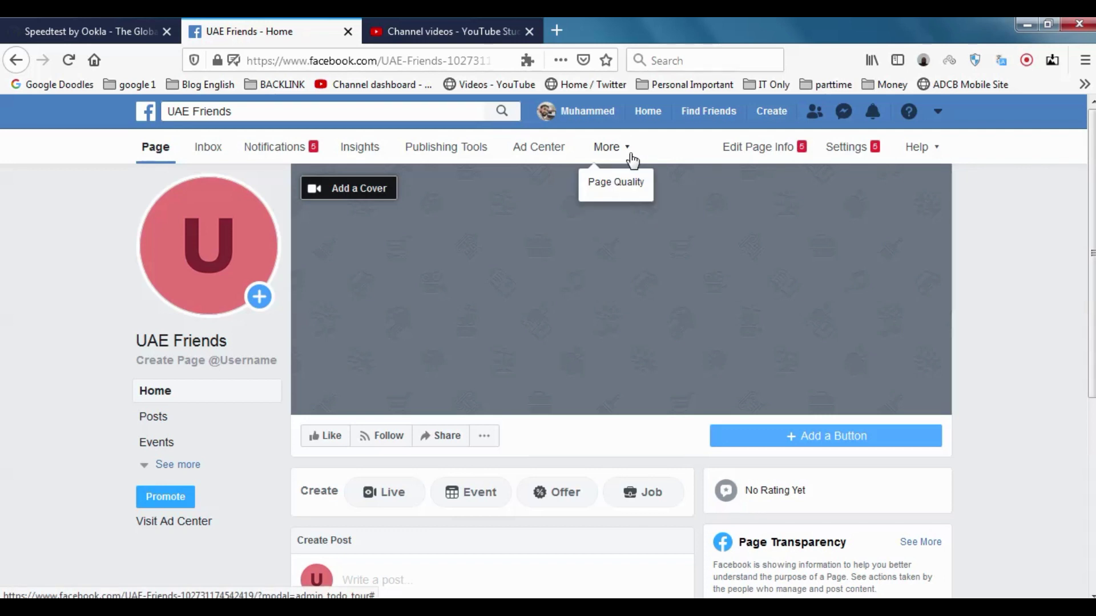
left_click(629, 157)
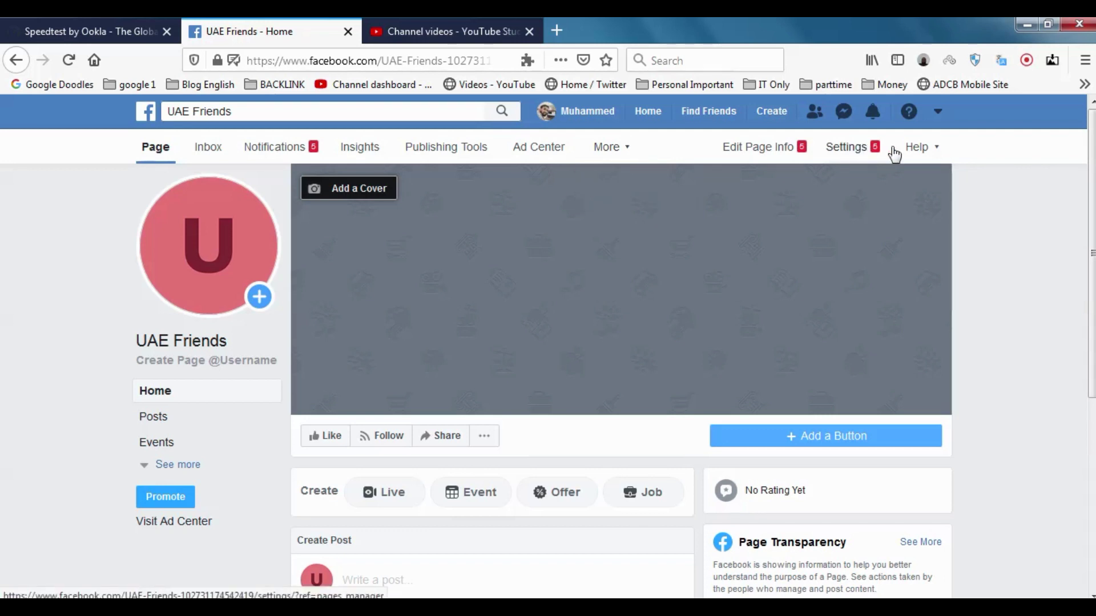
Open UAE Friends Settings and scroll through Page Info, with category Just For Fun
left_click(747, 155)
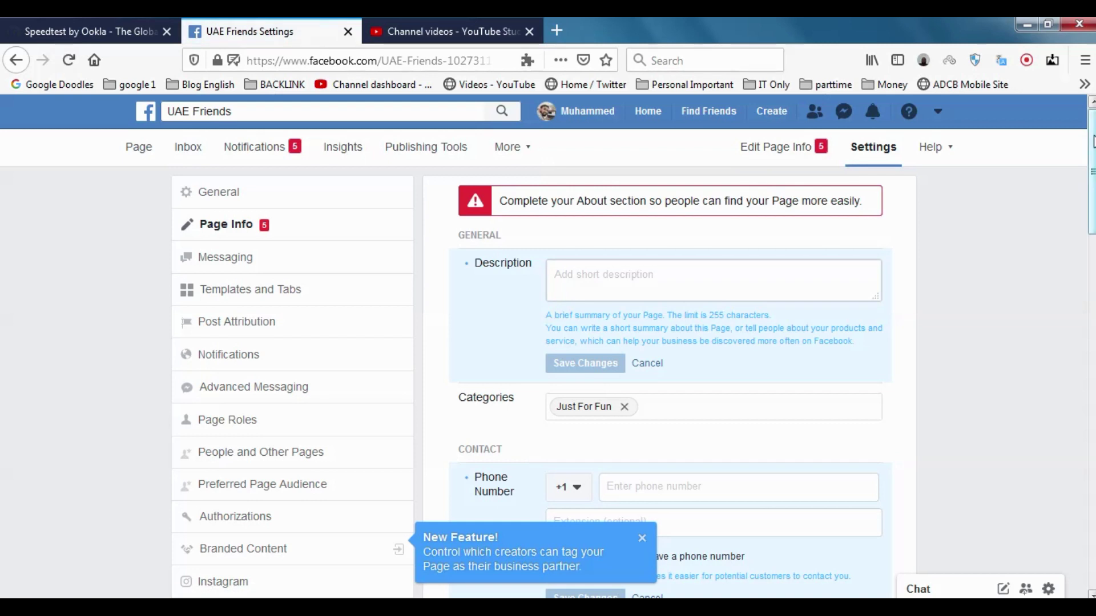
scroll(1093, 155, "down", 1)
mouse_move(1092, 155)
left_mouse_down()
mouse_move(1092, 505)
mouse_move(1092, 145)
left_mouse_up()
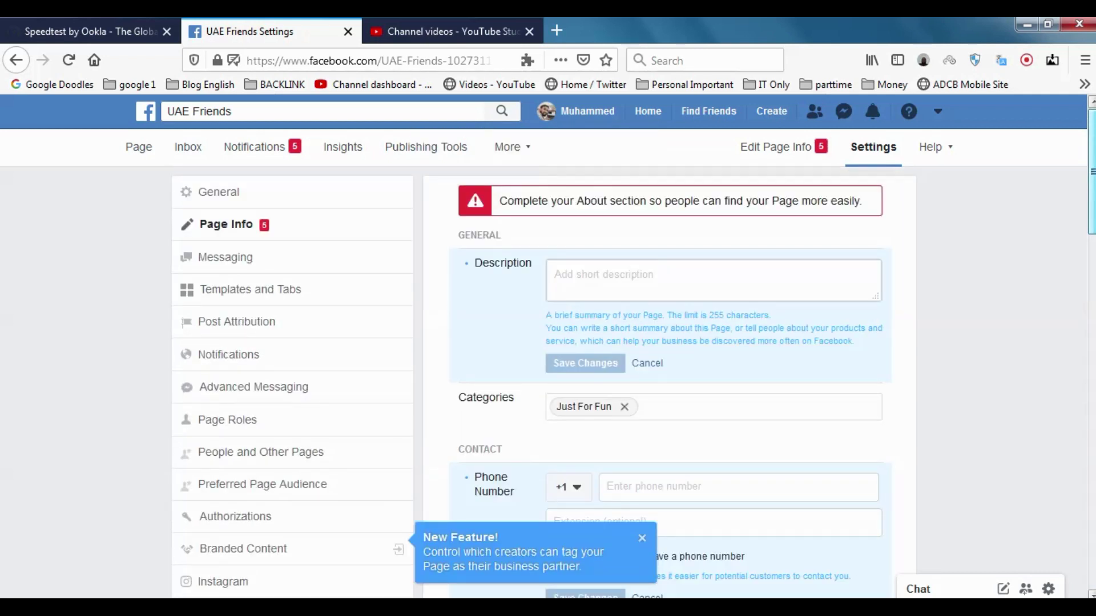
scroll(633, 354, "down", 5)
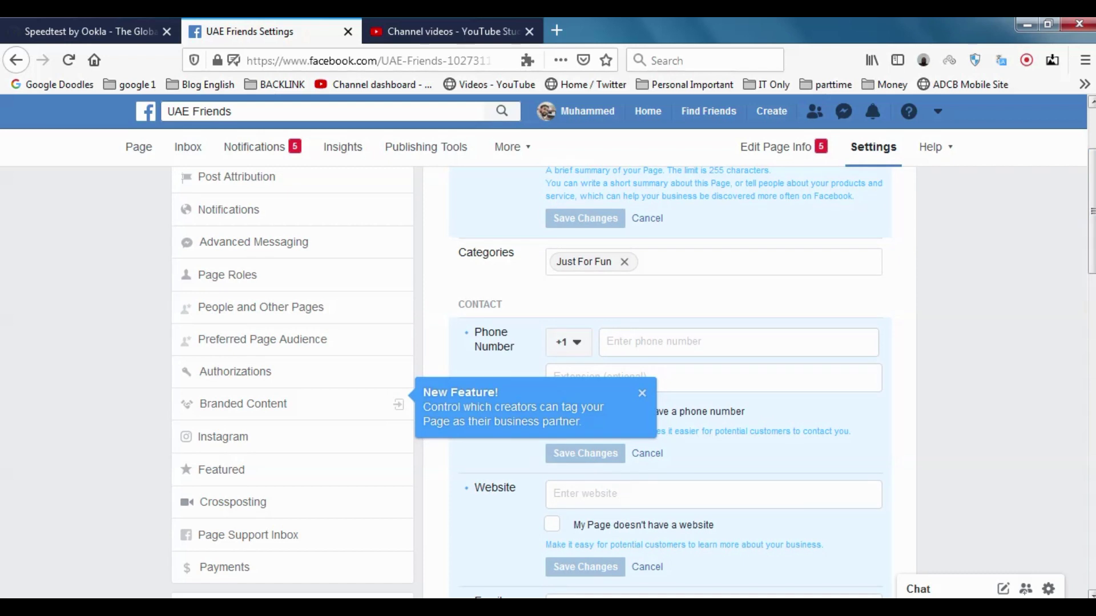
left_click_drag(1094, 182, 1092, 143)
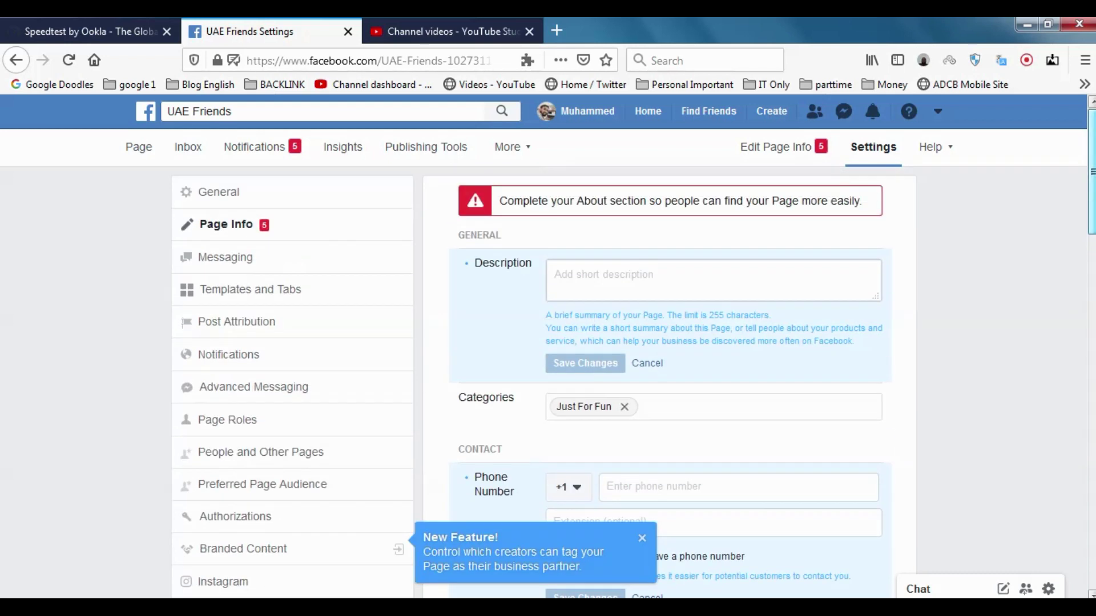
Open the Page Roles settings and dismiss the New Feature notice
left_click(250, 418)
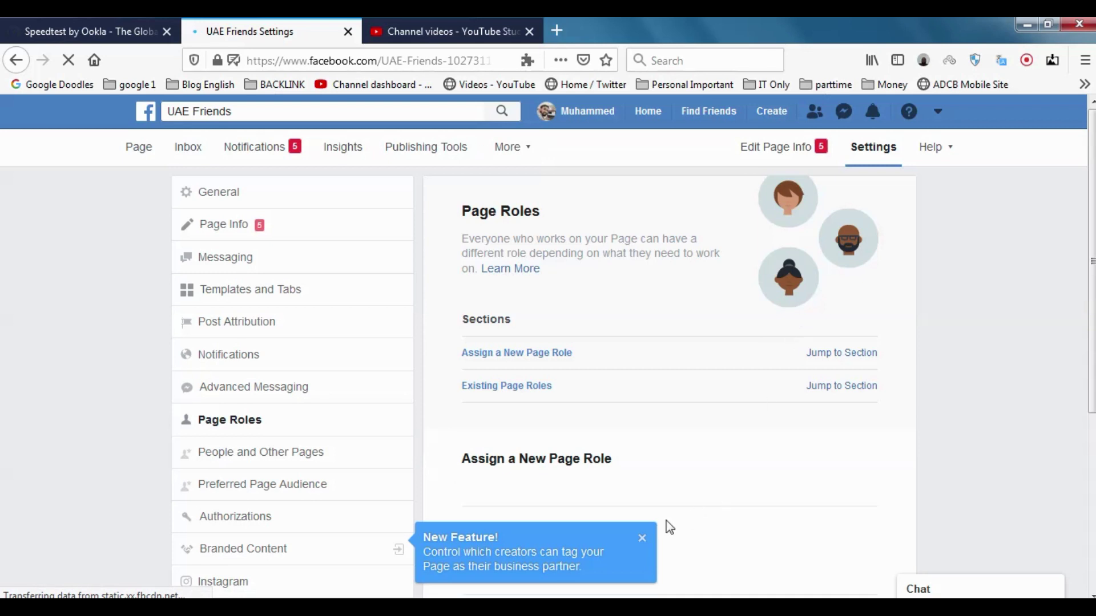
left_click(642, 538)
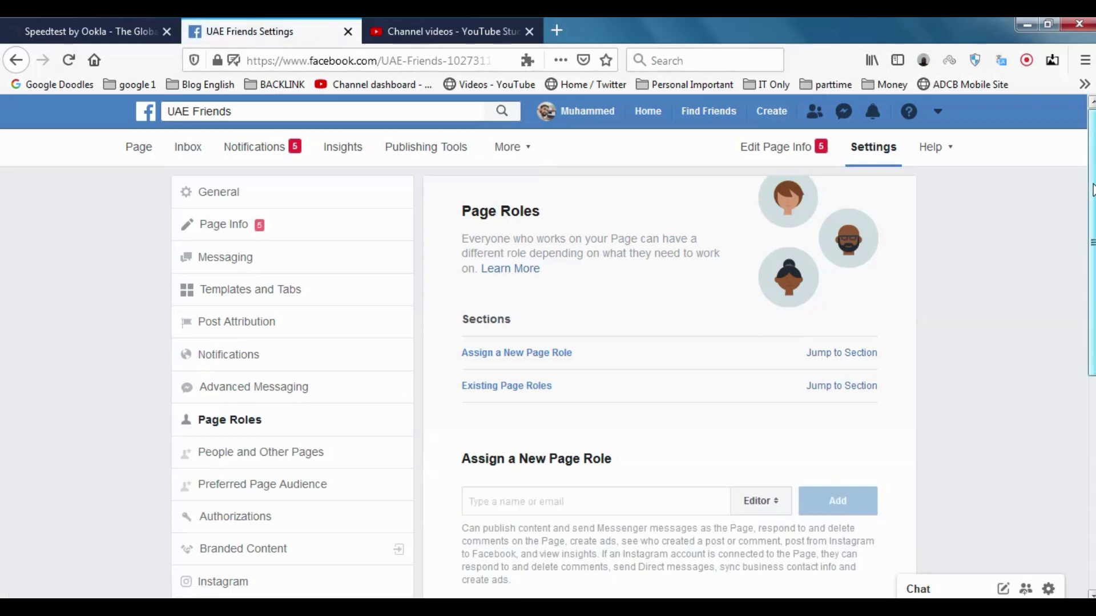
left_click_drag(1092, 190, 1092, 300)
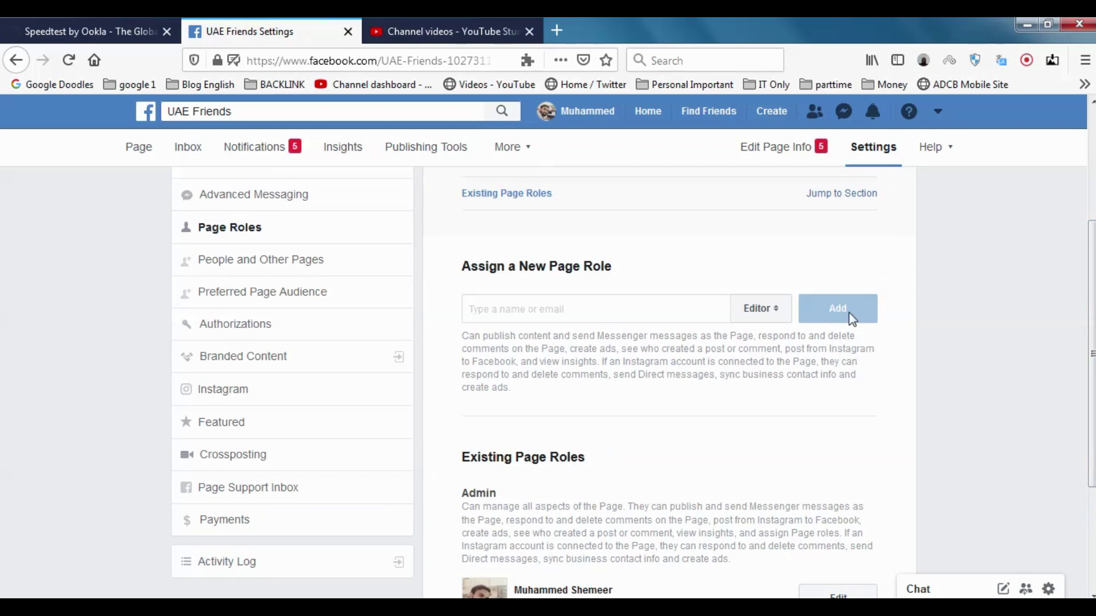
Enter the invitee's name under Assign a New Page Role and pick the matching suggestion
left_click(569, 318)
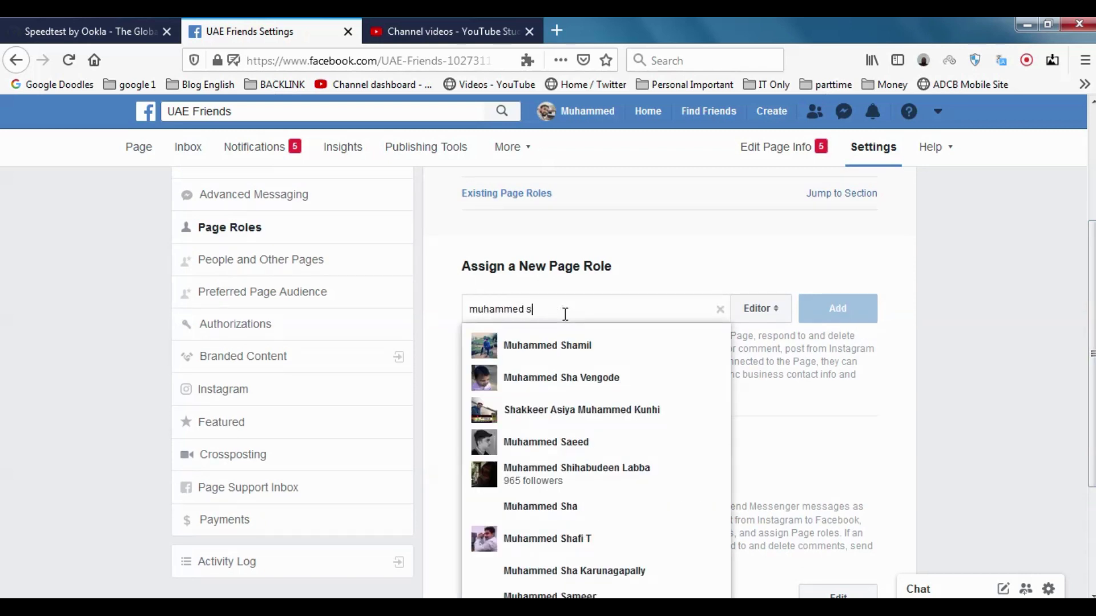
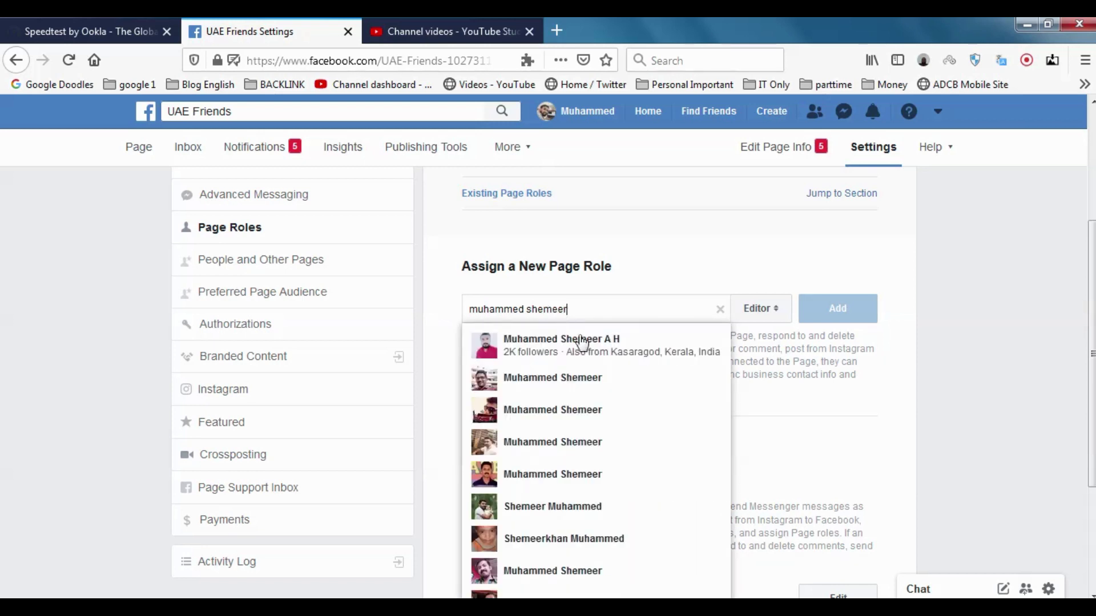
left_click(582, 343)
Add the chosen person as Editor, confirm with the account password, and view Existing Page Roles
left_click(847, 309)
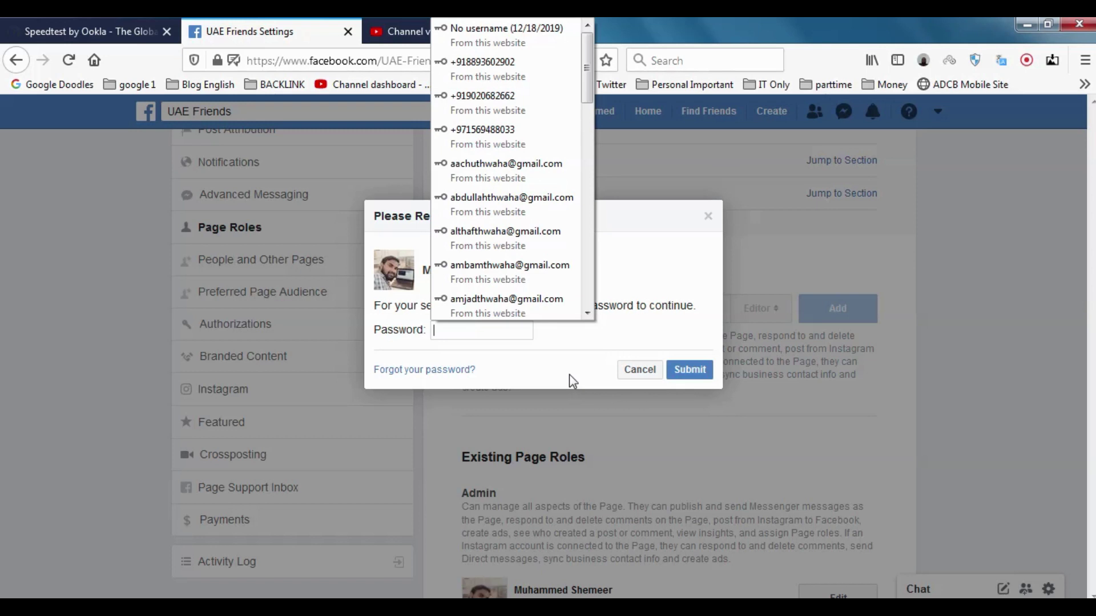
left_click(570, 374)
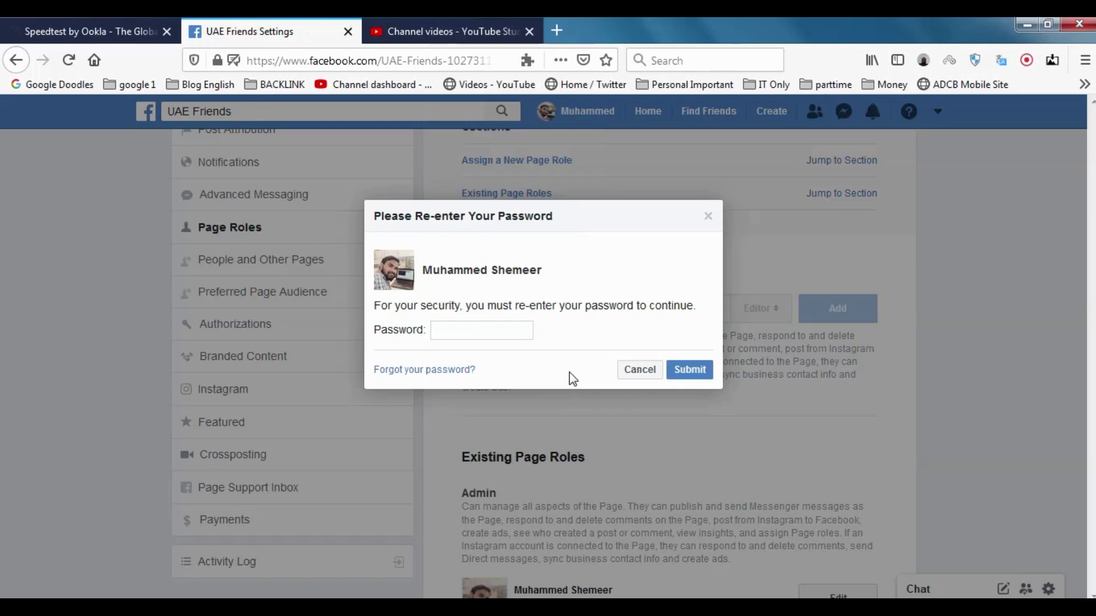
left_click(504, 338)
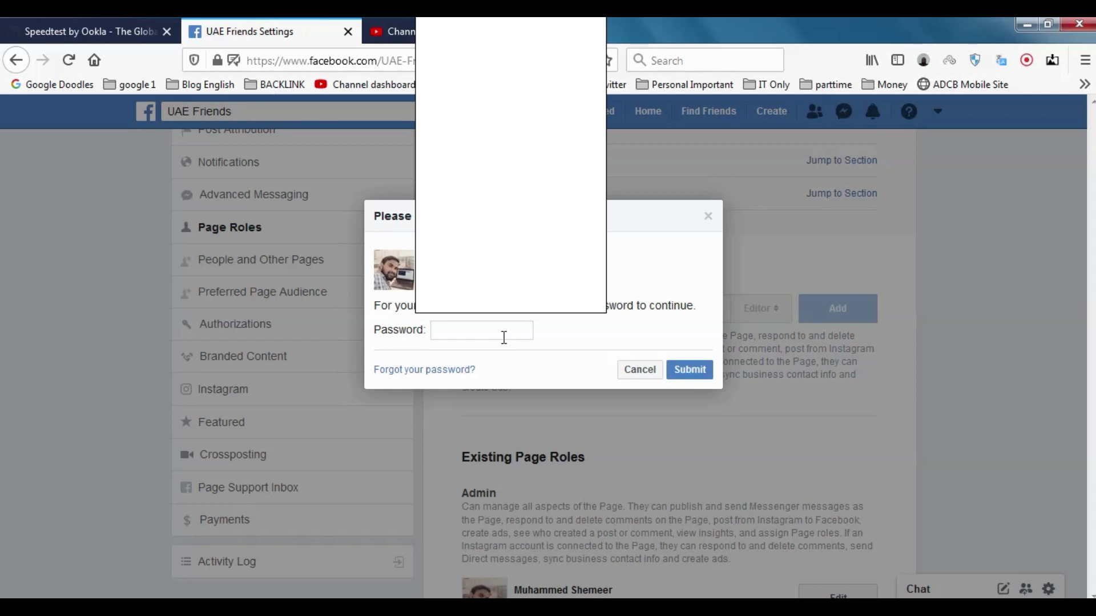
type("•••••••••••")
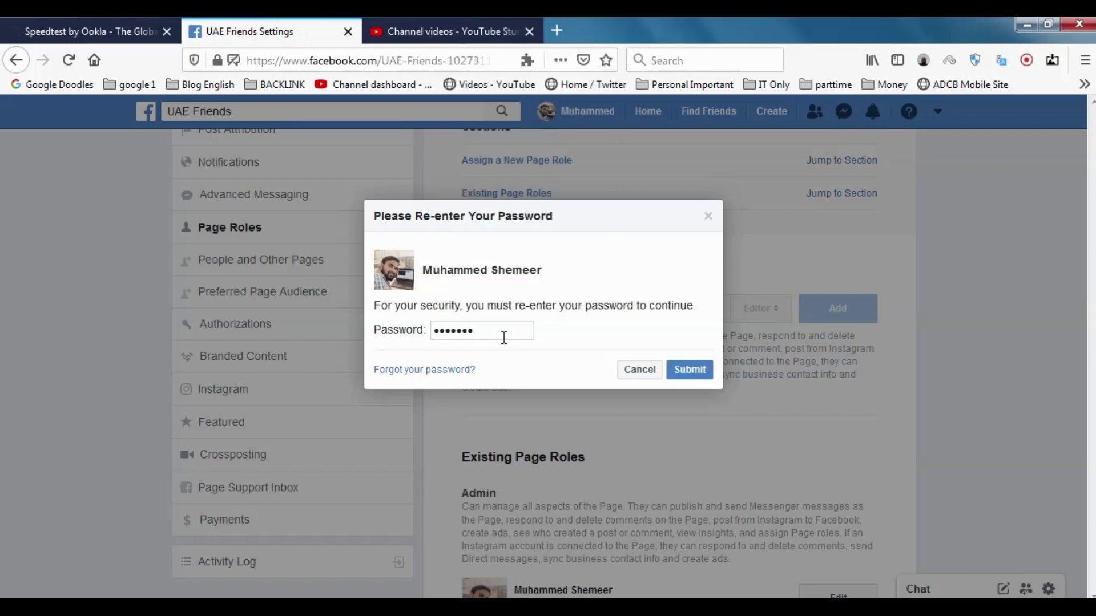
key("Return")
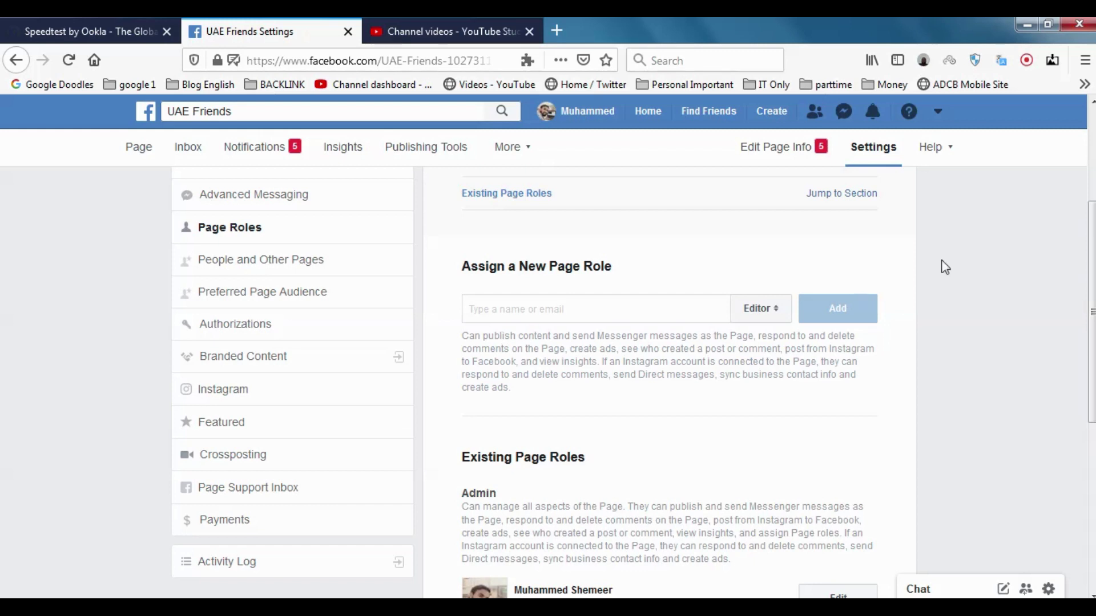
scroll(942, 265, "down", 3)
scroll(731, 436, "down", 3)
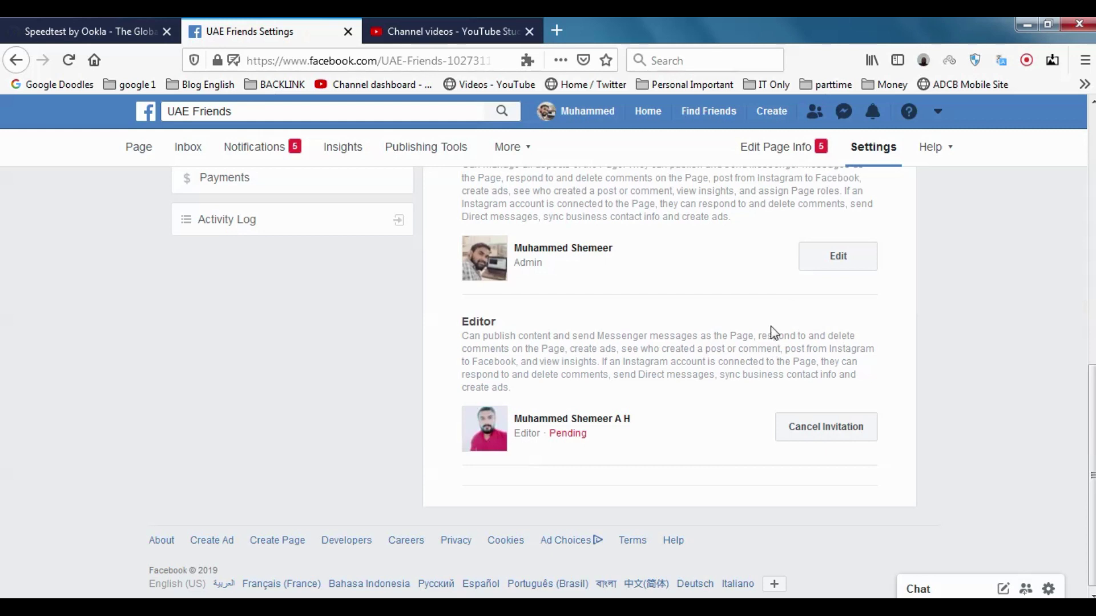
scroll(1093, 392, "up", 5)
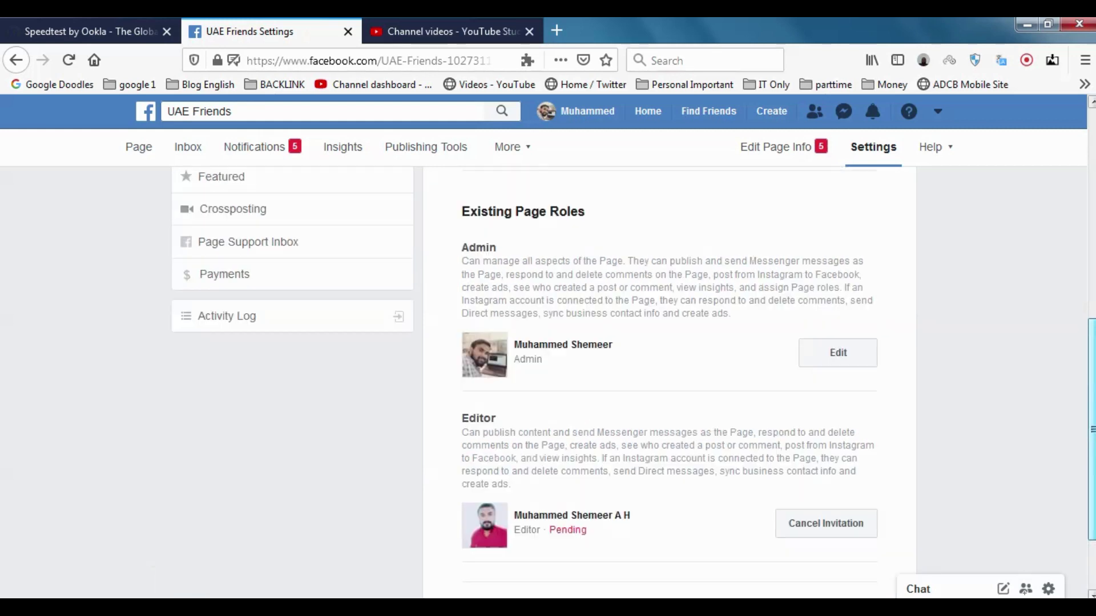
scroll(1092, 342, "up", 4)
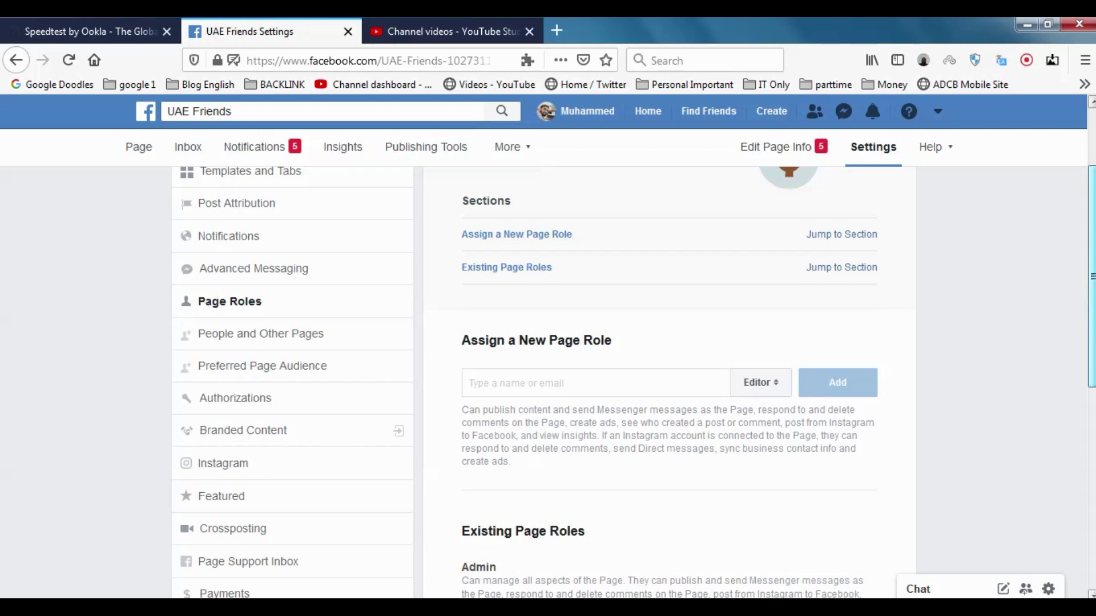
scroll(1093, 343, "up", 2)
scroll(1093, 342, "up", 1)
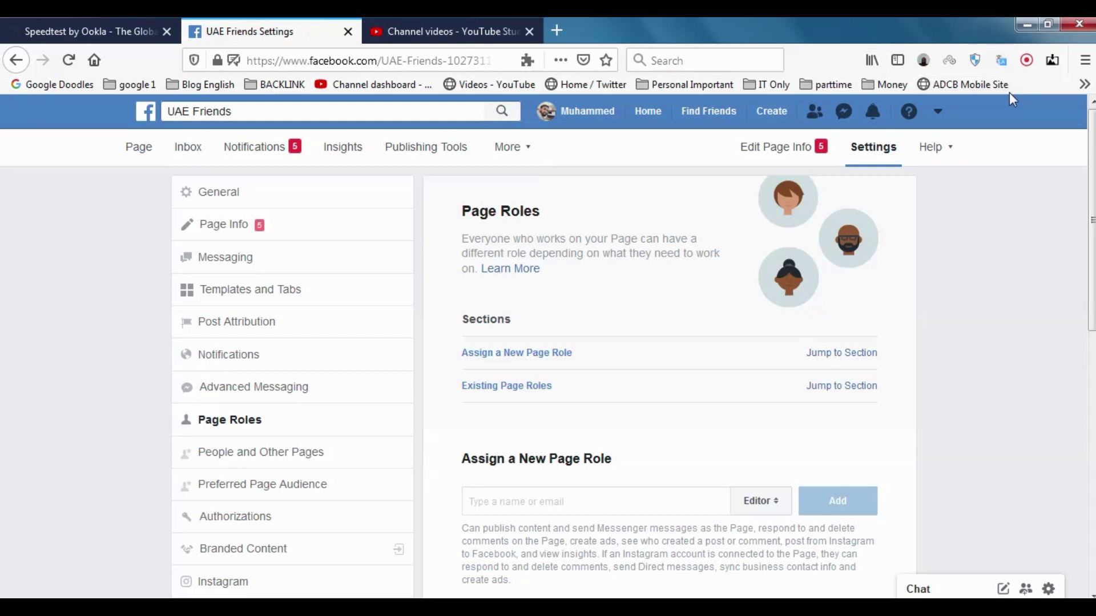
mouse_move(638, 34)
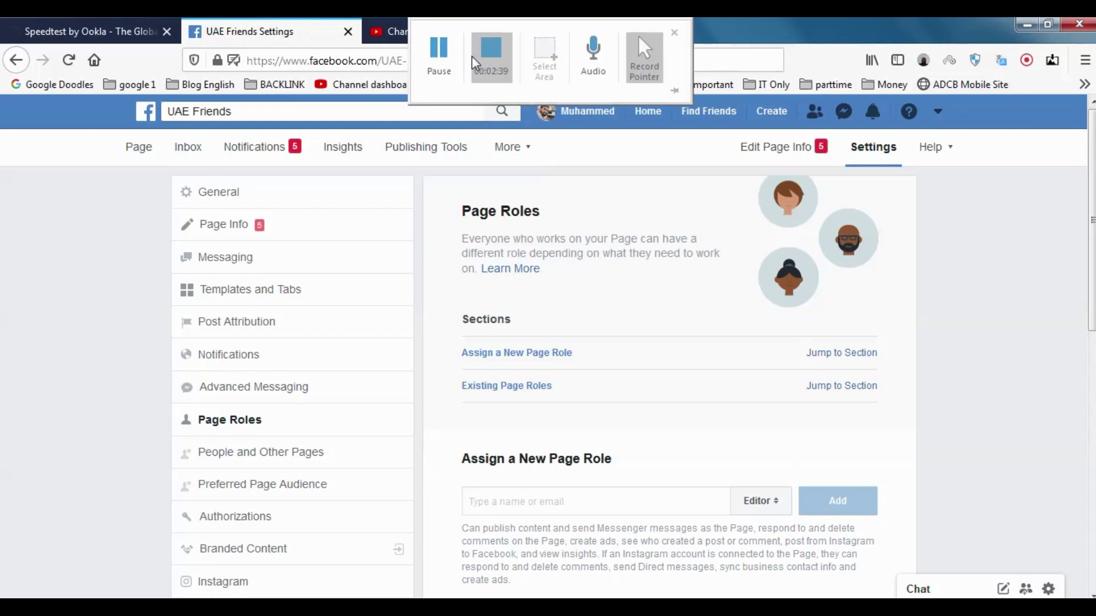
From the invited account's notifications, accept the UAE Friends Editor invitation
left_click(439, 51)
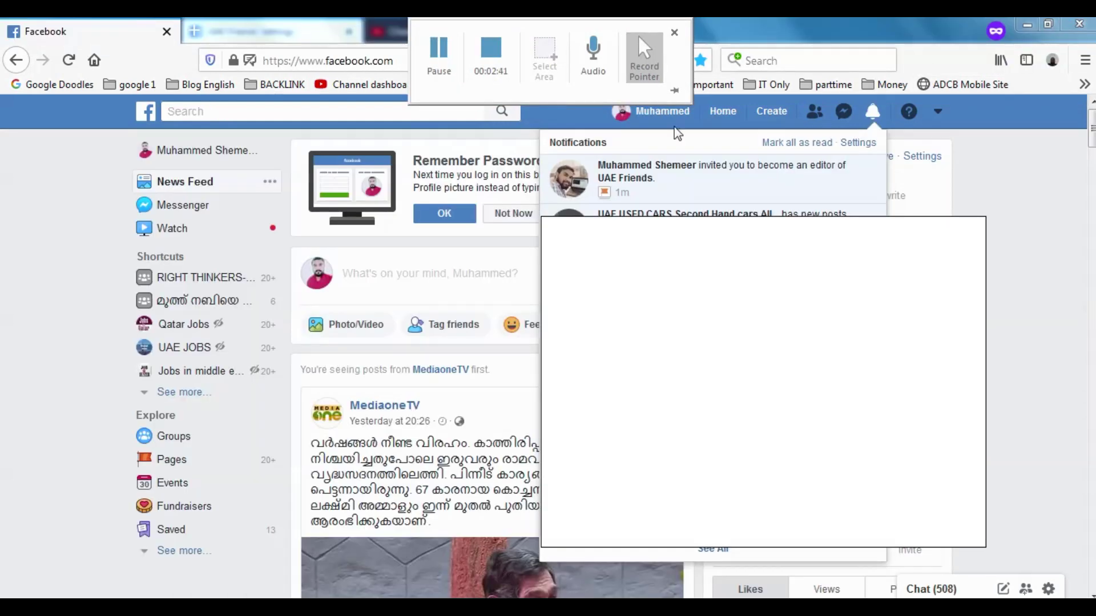
left_click(697, 170)
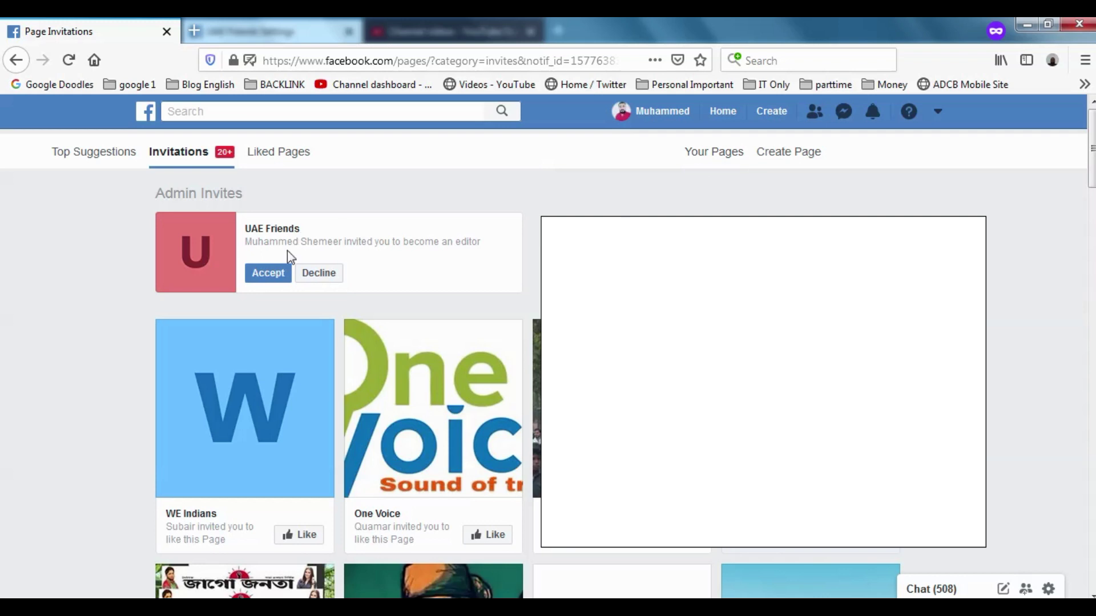
left_click(275, 270)
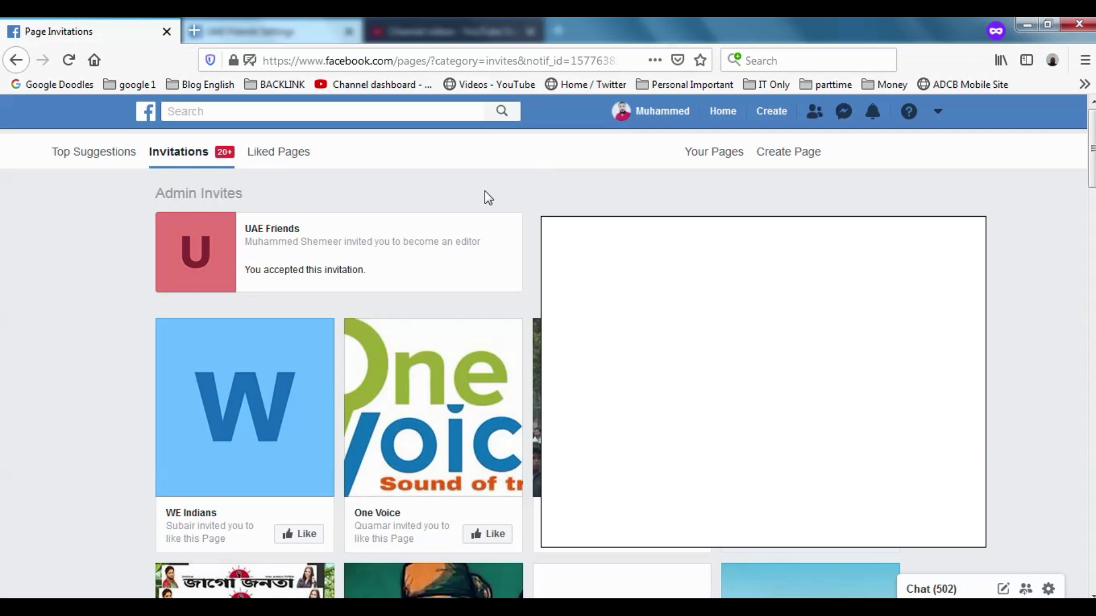
key("super")
key("super")
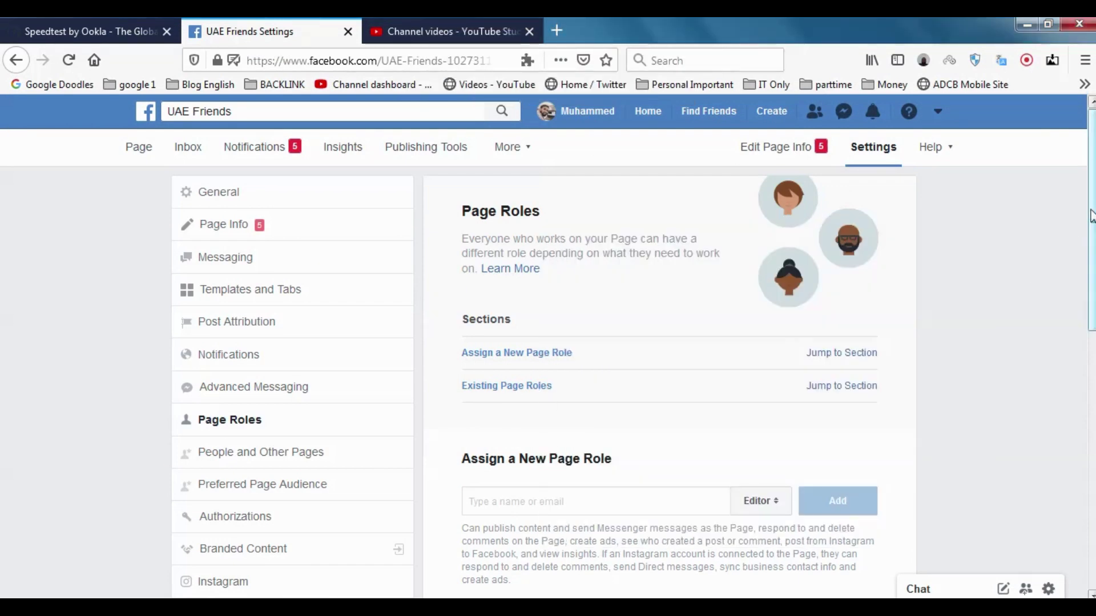
Reload Page Roles and check Existing Page Roles shows the Editor no longer Pending
scroll(1091, 216, "down", 1)
scroll(1091, 216, "up", 1)
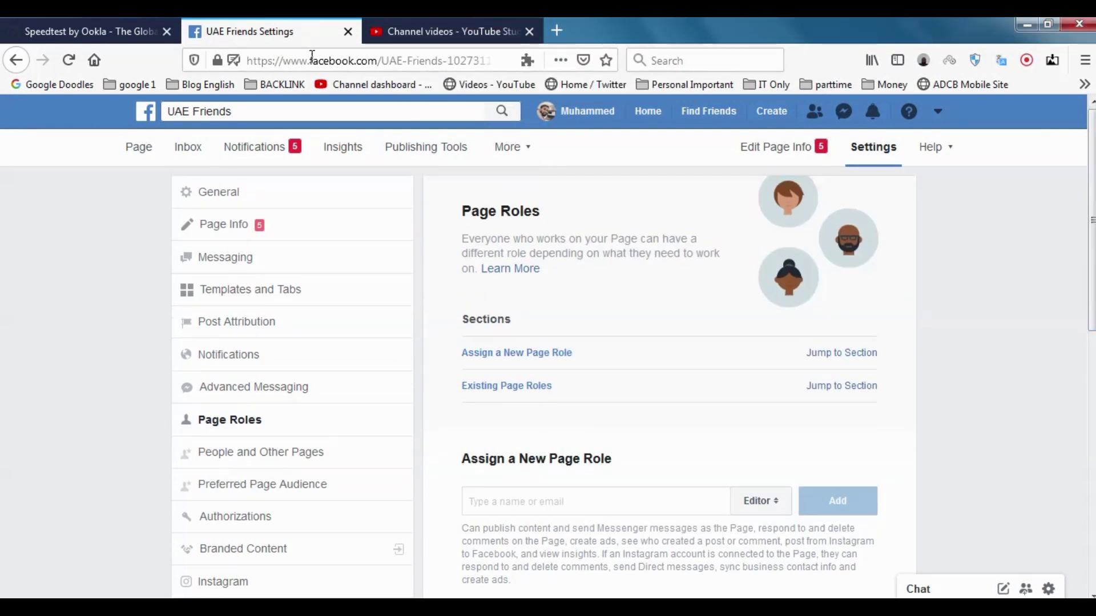
left_click(68, 61)
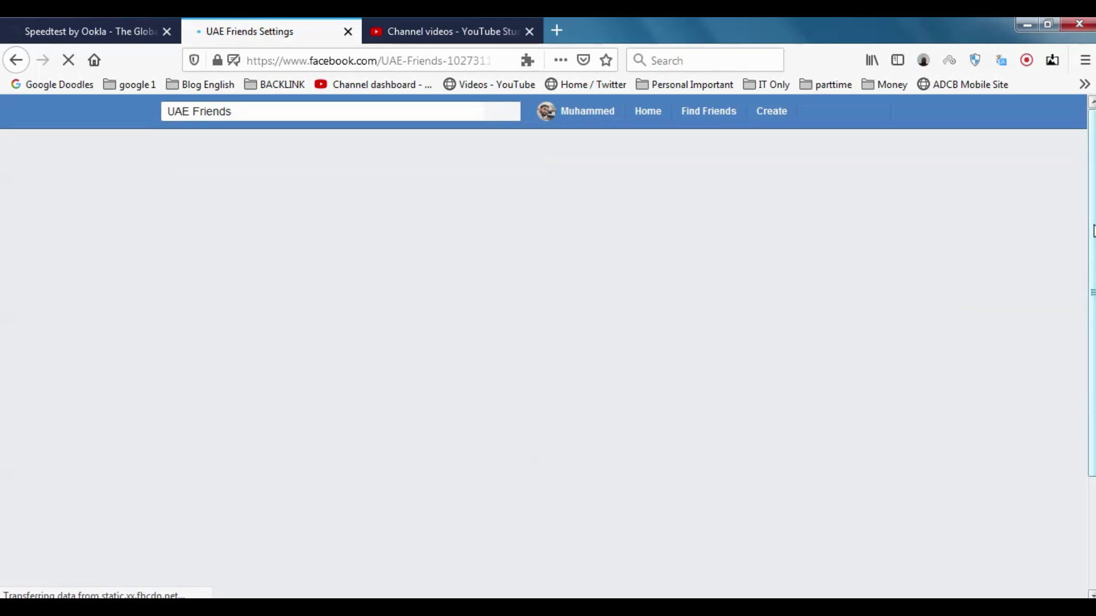
scroll(1093, 231, "down", 2)
scroll(668, 343, "down", 1)
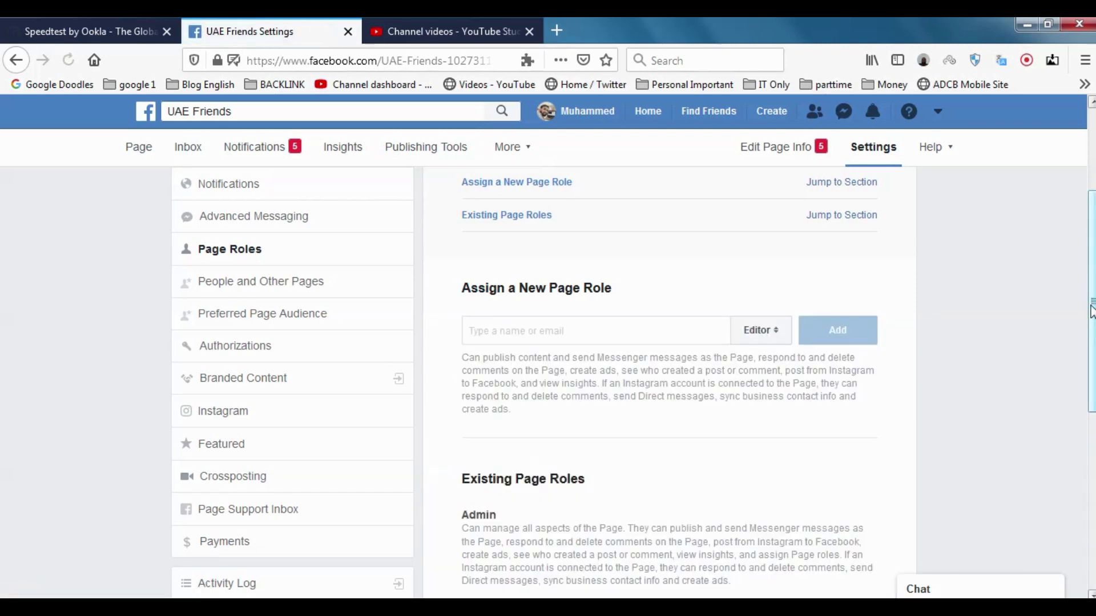
scroll(1090, 313, "down", 3)
scroll(1090, 312, "down", 3)
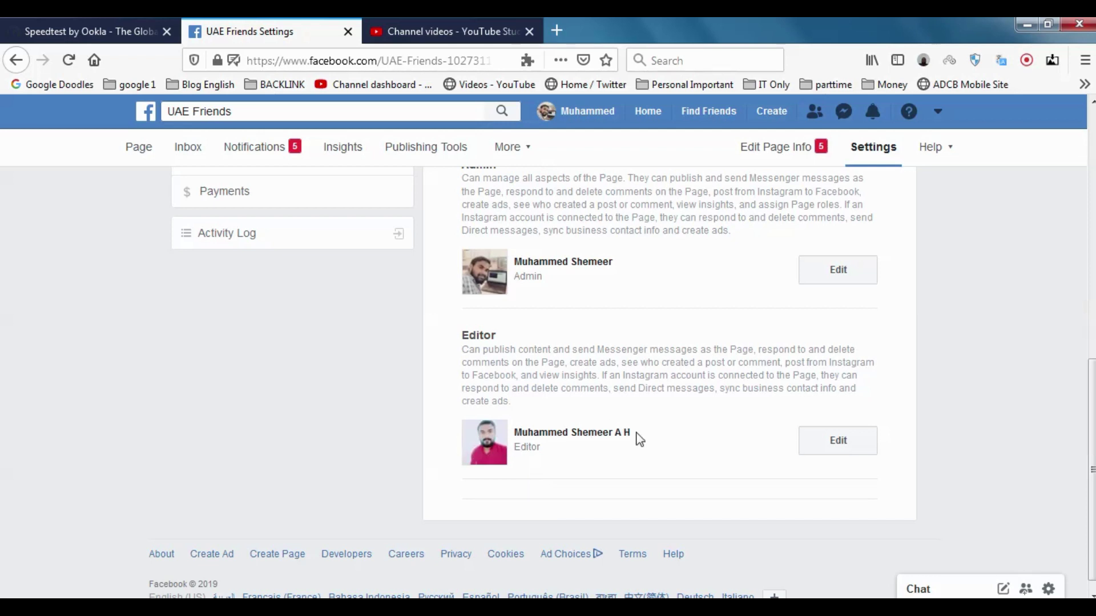
scroll(668, 376, "up", 6)
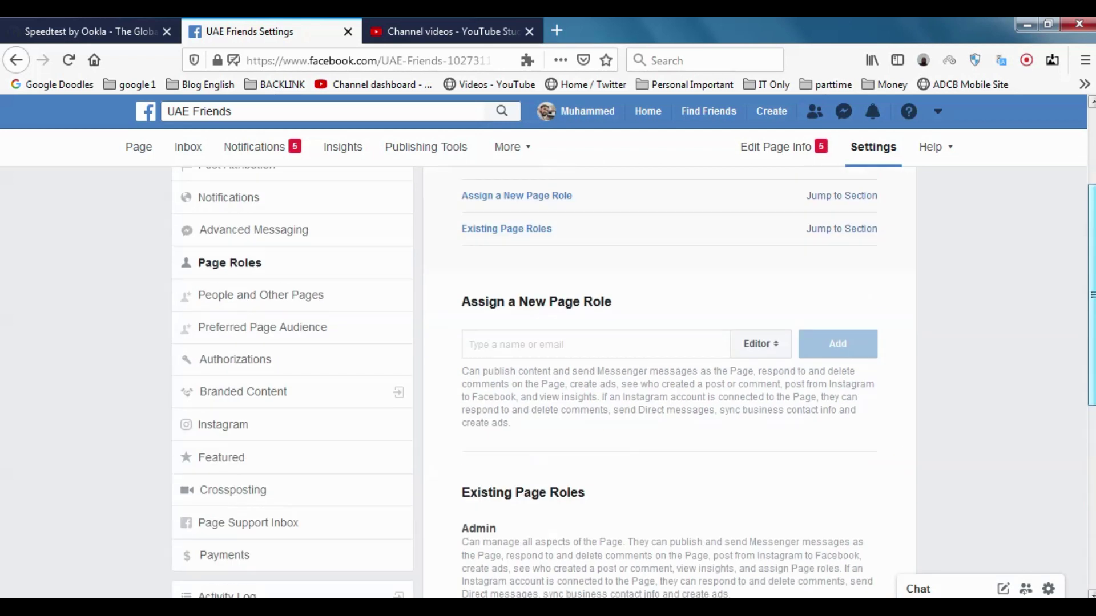
scroll(669, 377, "up", 3)
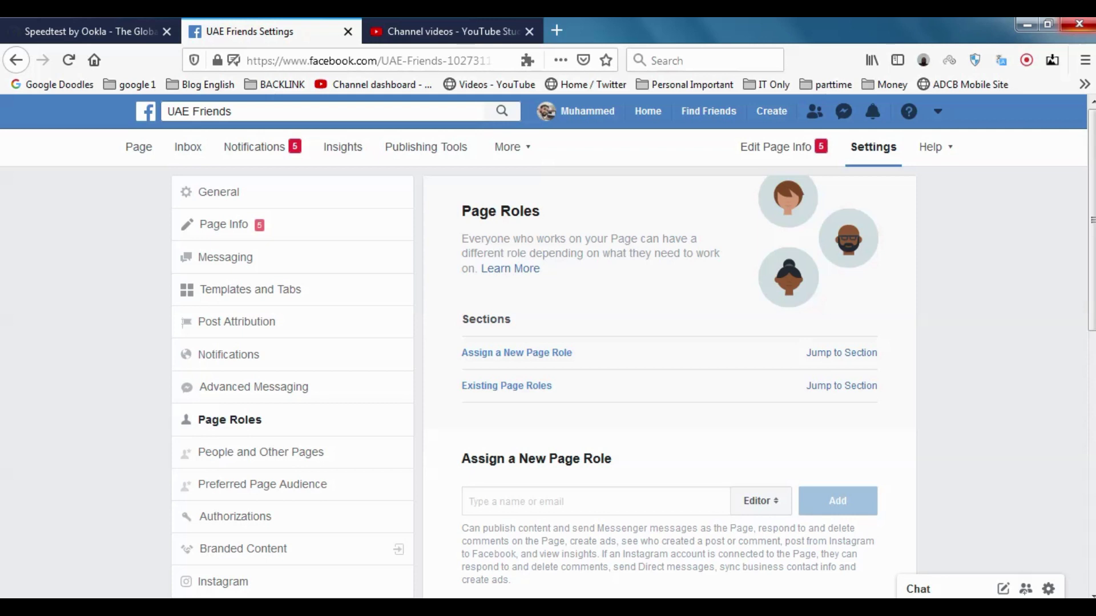
scroll(786, 351, "down", 10)
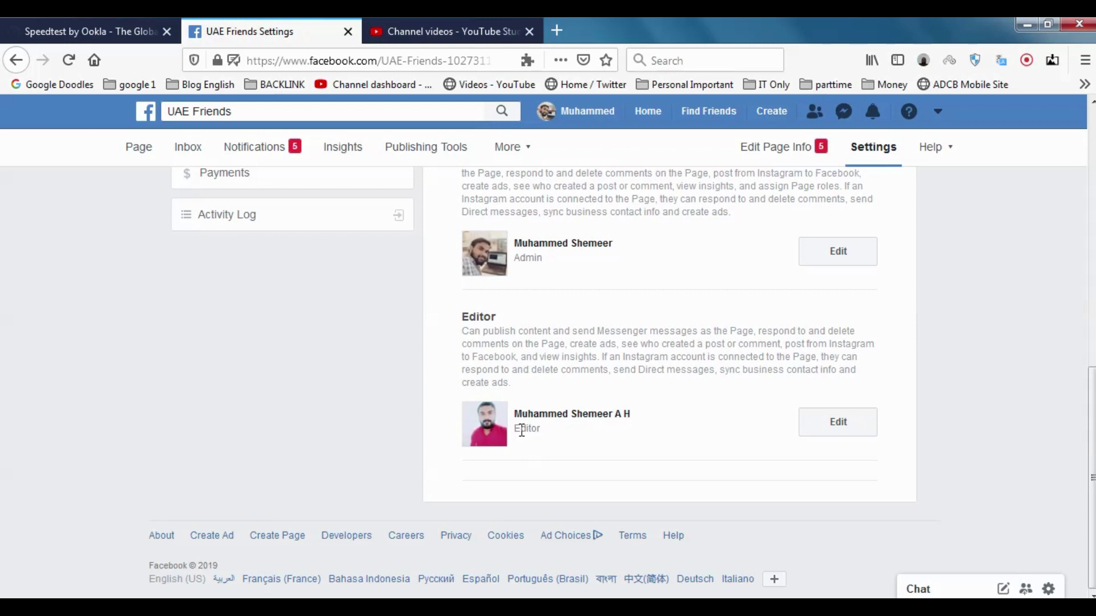
Zoom in and switch the invited person's role from Editor to Admin in the edit form
left_click_drag(513, 430, 553, 429)
left_click(711, 425)
key("super+plus")
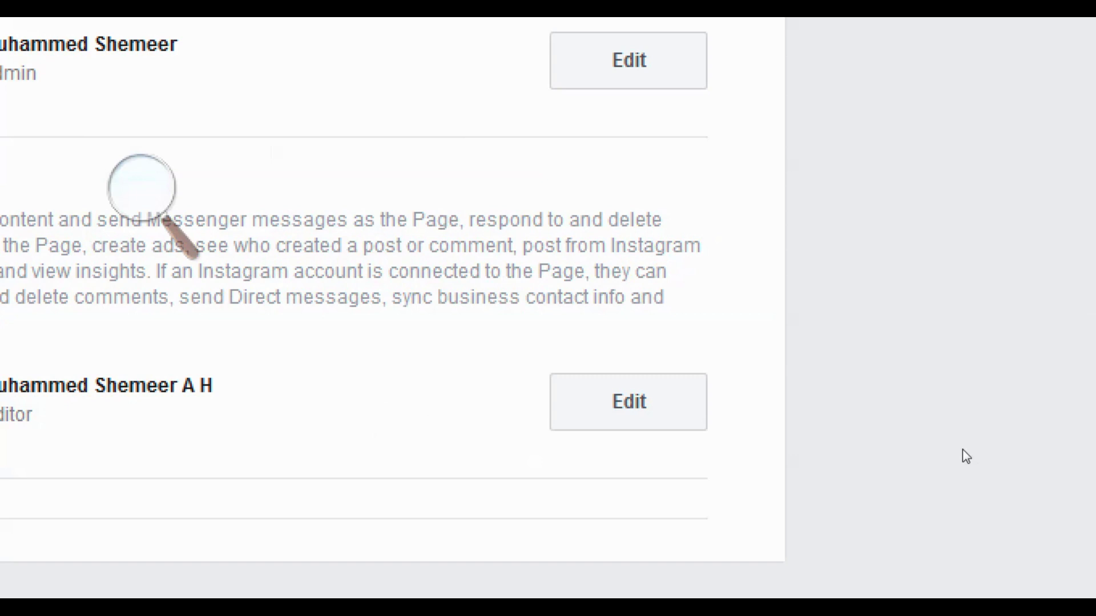
left_click(808, 422)
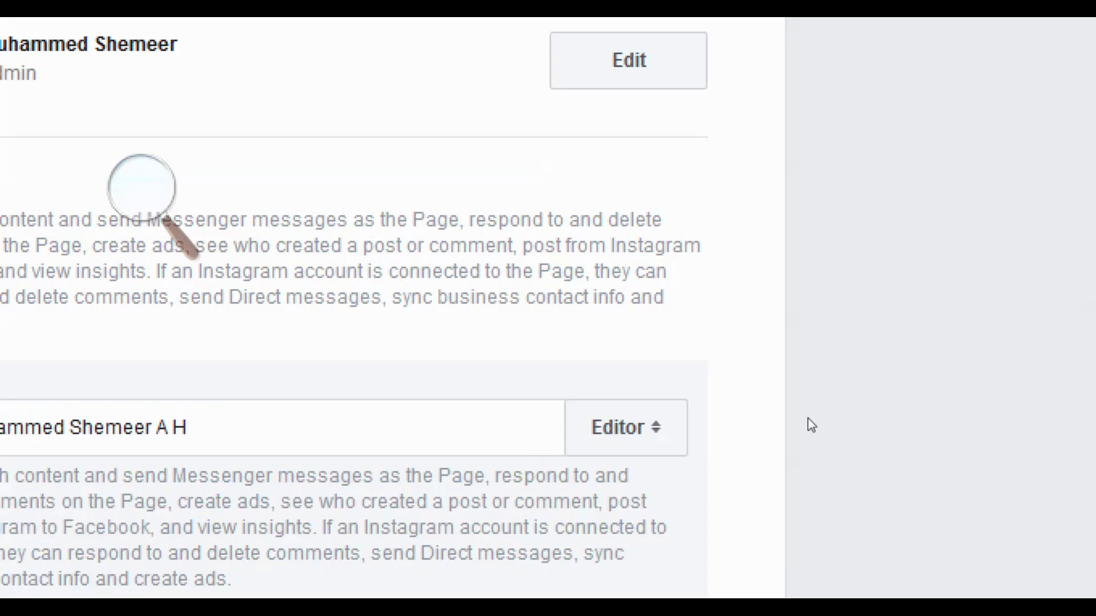
left_click(837, 438)
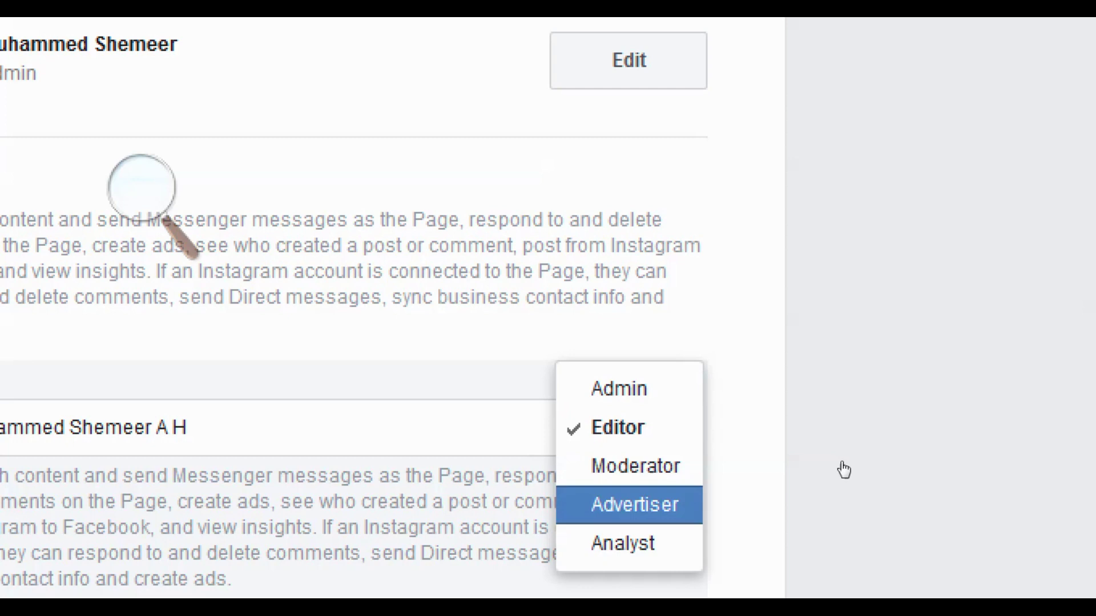
left_click(828, 416)
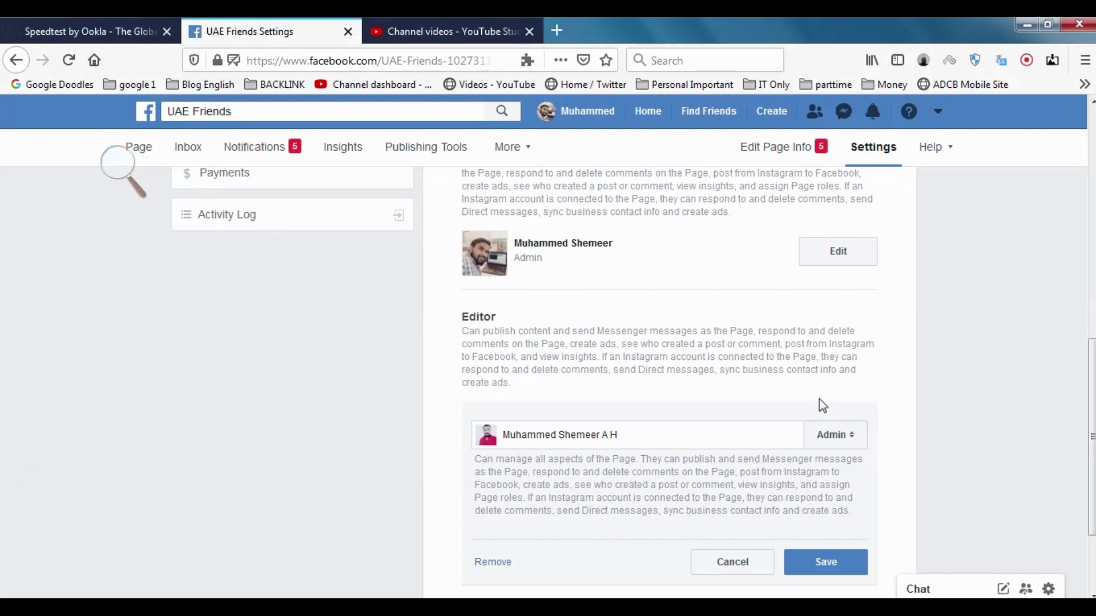
Save the Admin role change, confirming with the account password
left_click(825, 562)
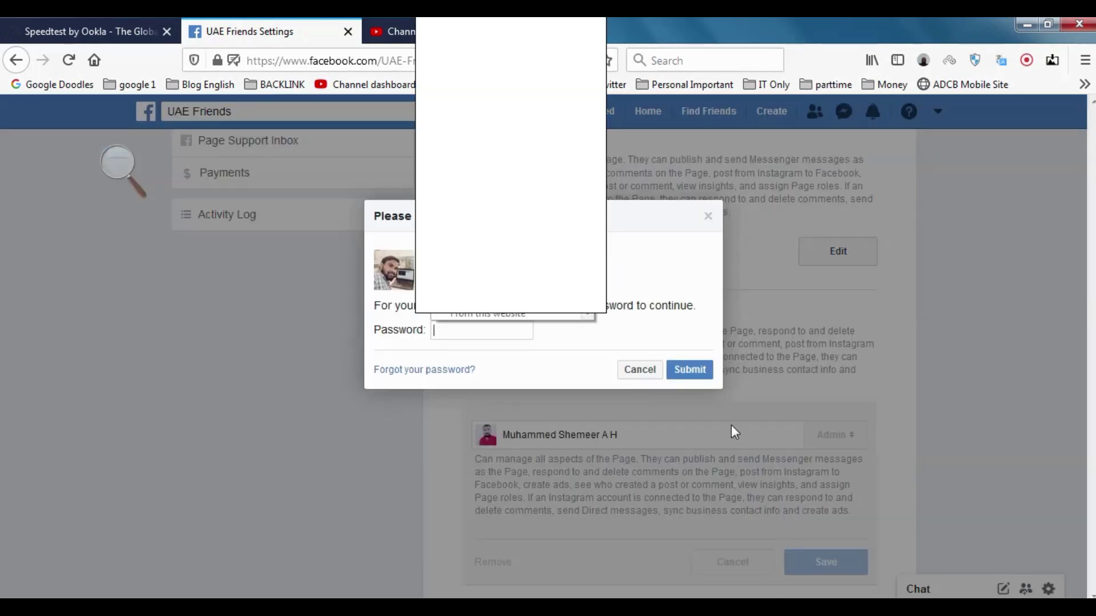
left_click(492, 328)
type("***")
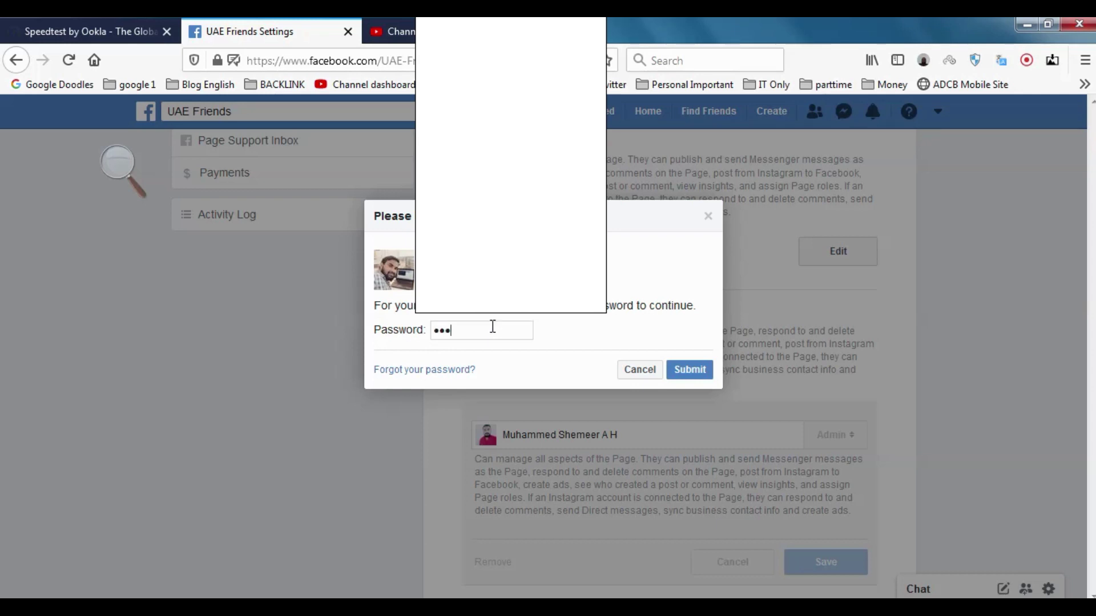
type("*******")
key("Return")
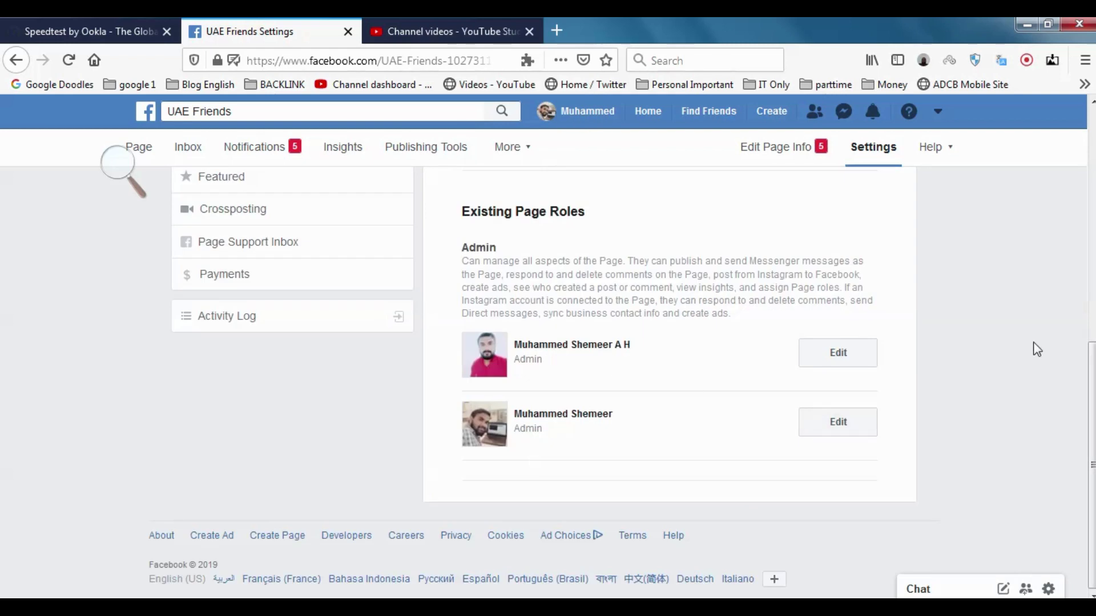
scroll(1092, 254, "up", 7)
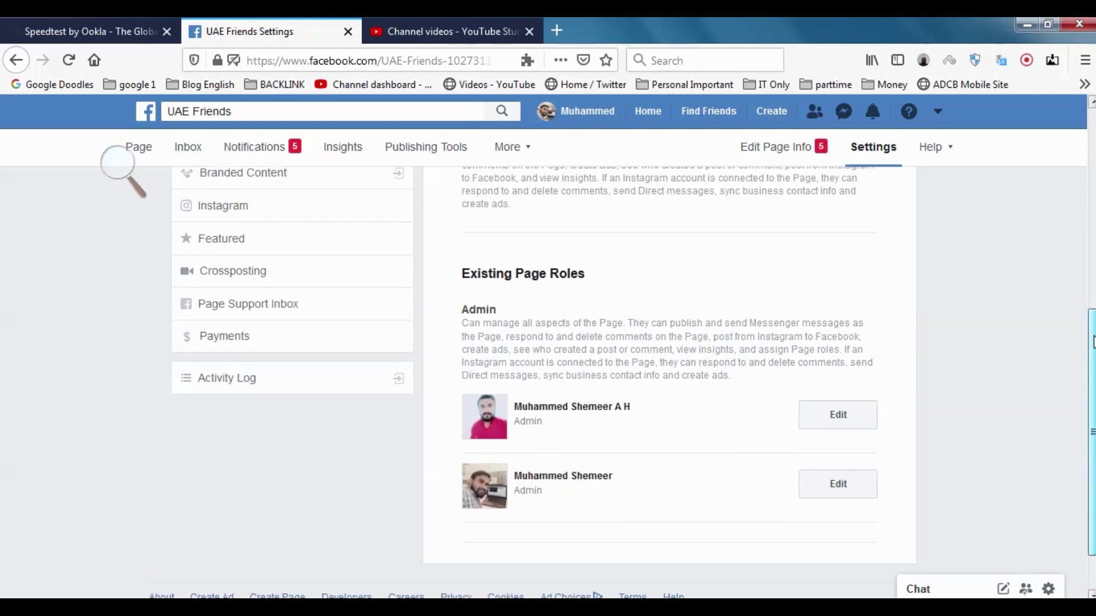